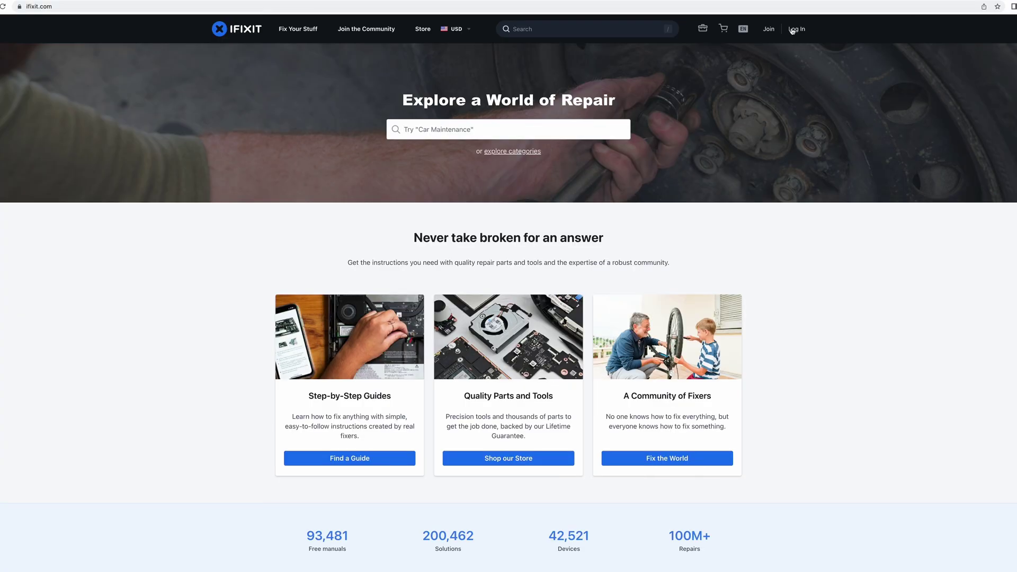
Open the iFixit Log In form from the top header
{"action": "left_click", "coordinate": [786, 29]}
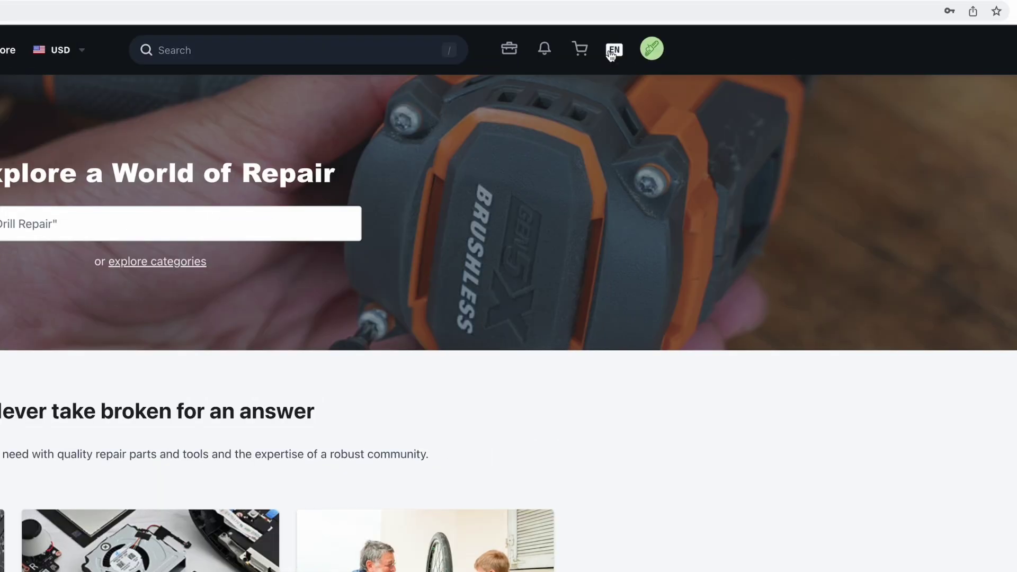
Sign in, then go to the list of guides that need translation
{"action": "left_click", "coordinate": [613, 51]}
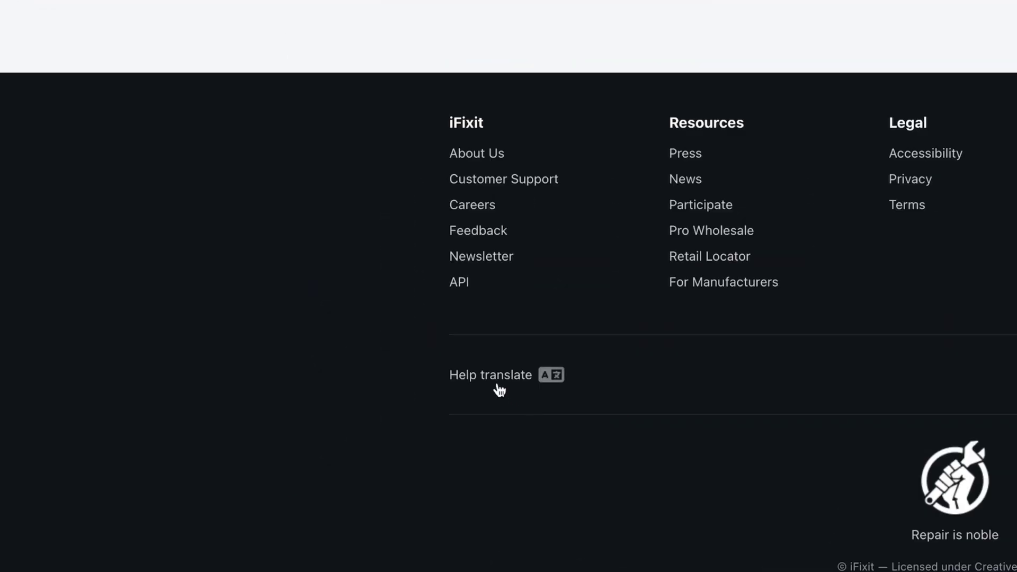
{"action": "left_click", "coordinate": [499, 390]}
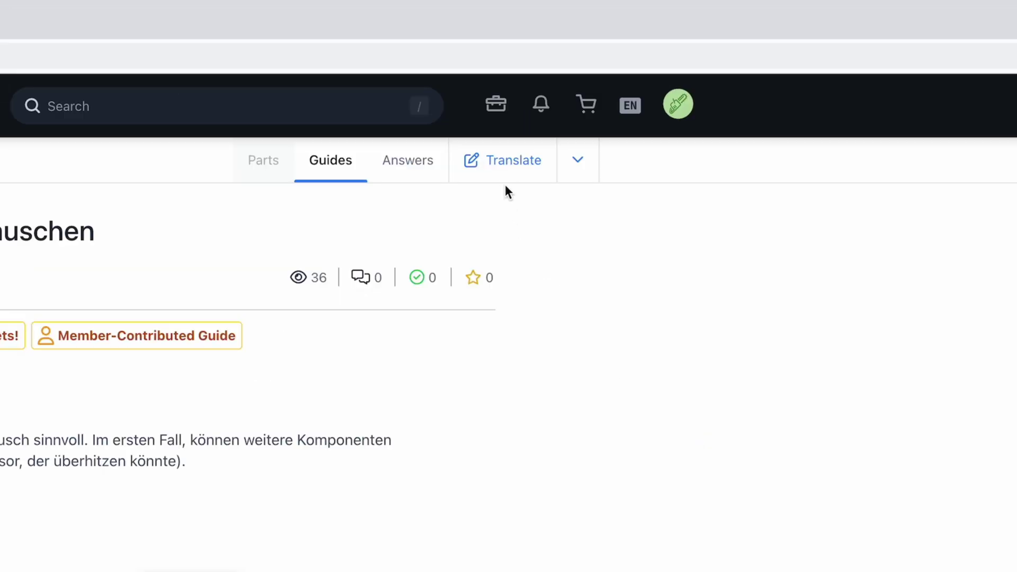
Open the Translate editor for the German fan guide and bring its Guide Information section into view
{"action": "left_click", "coordinate": [506, 173]}
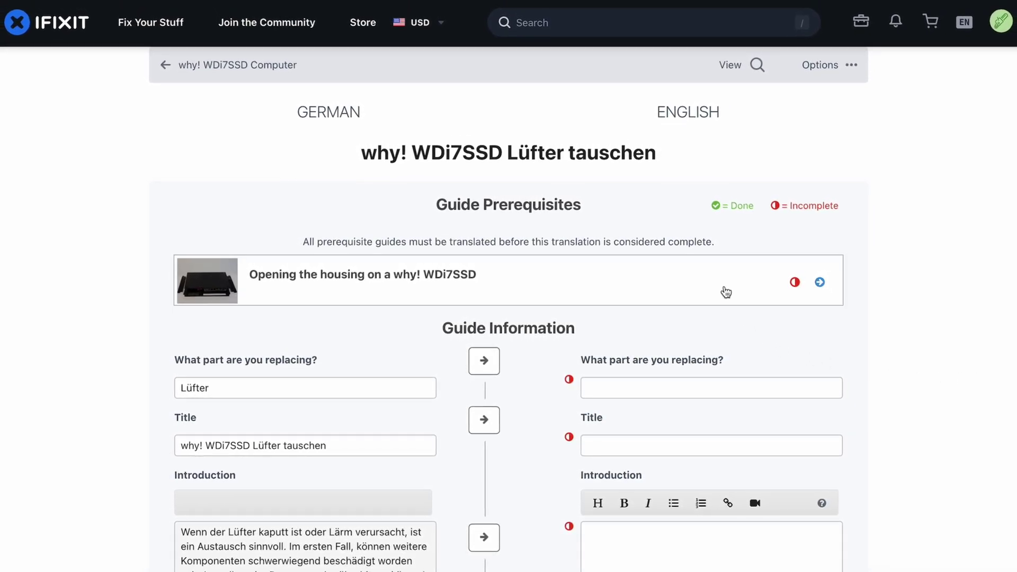
{"action": "scroll", "coordinate": [509, 288], "scroll_direction": "down", "scroll_amount": 2}
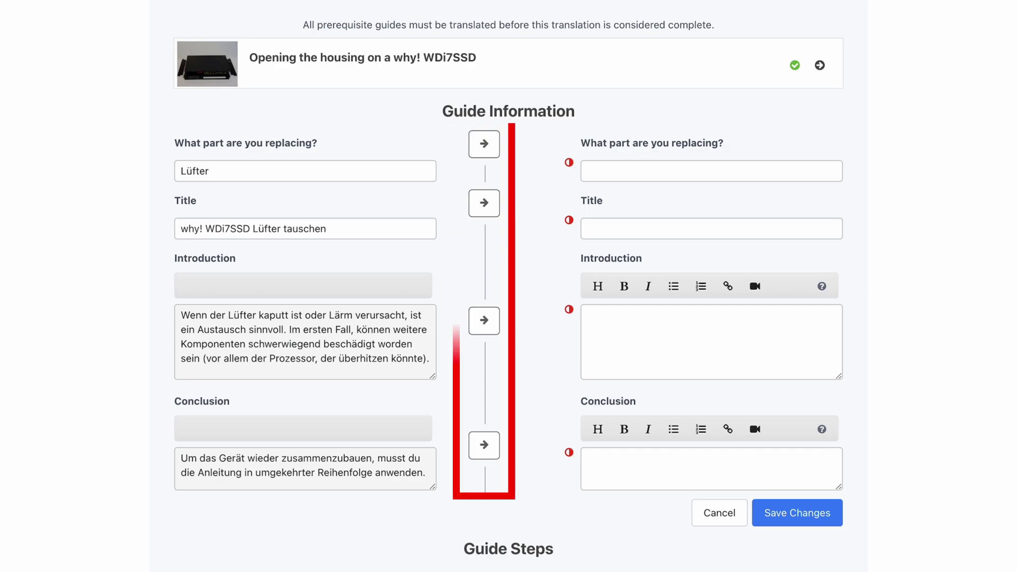
Enter 'Fan' as the English part name and begin the English title 'why! WDi7SSD fan replacement'
{"action": "left_click", "coordinate": [711, 170]}
{"action": "type", "text": "Fan"}
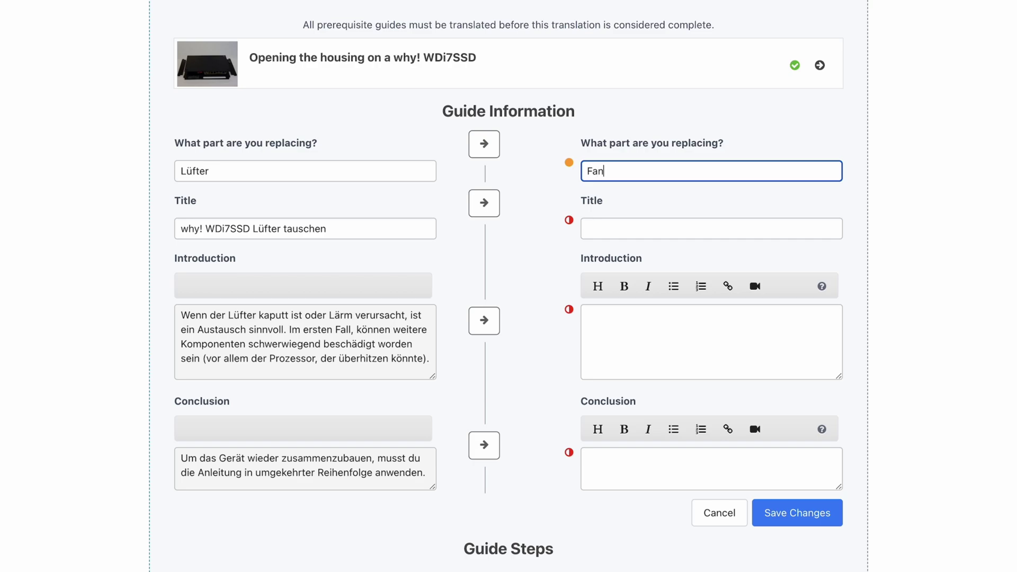
{"action": "key", "text": "Tab"}
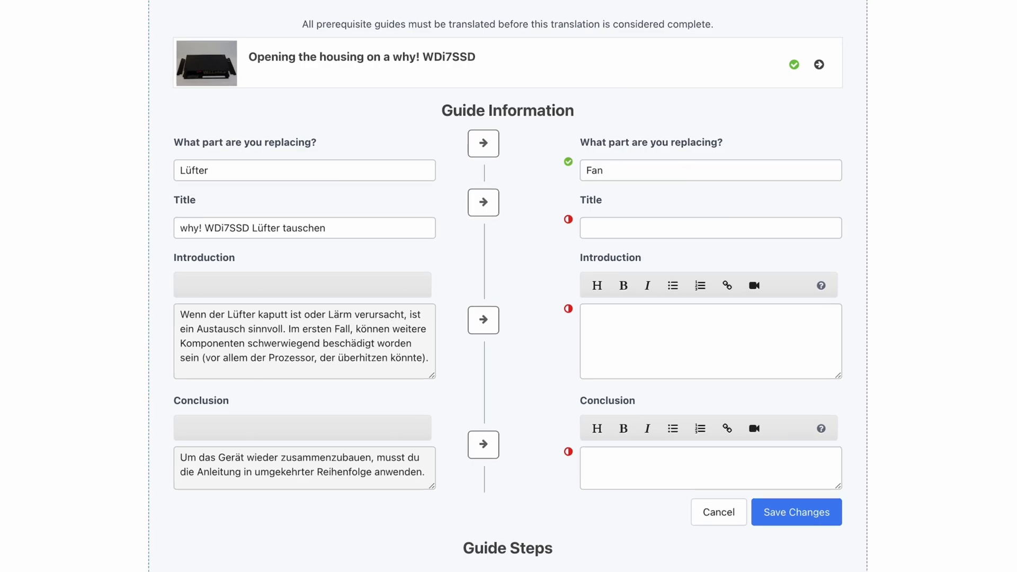
{"action": "left_click", "coordinate": [485, 207]}
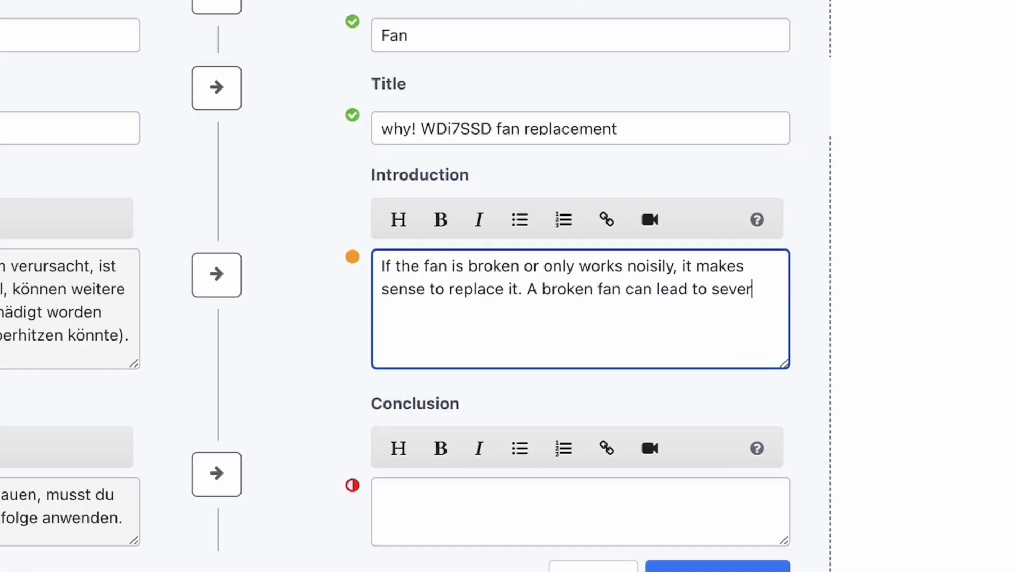
Finish the introduction's processor-overheating sentence and save the conclusion 'follow the steps of this guide in reverse order.'
{"action": "type", "text": "e "}
{"action": "type", "text": "damage on other co"}
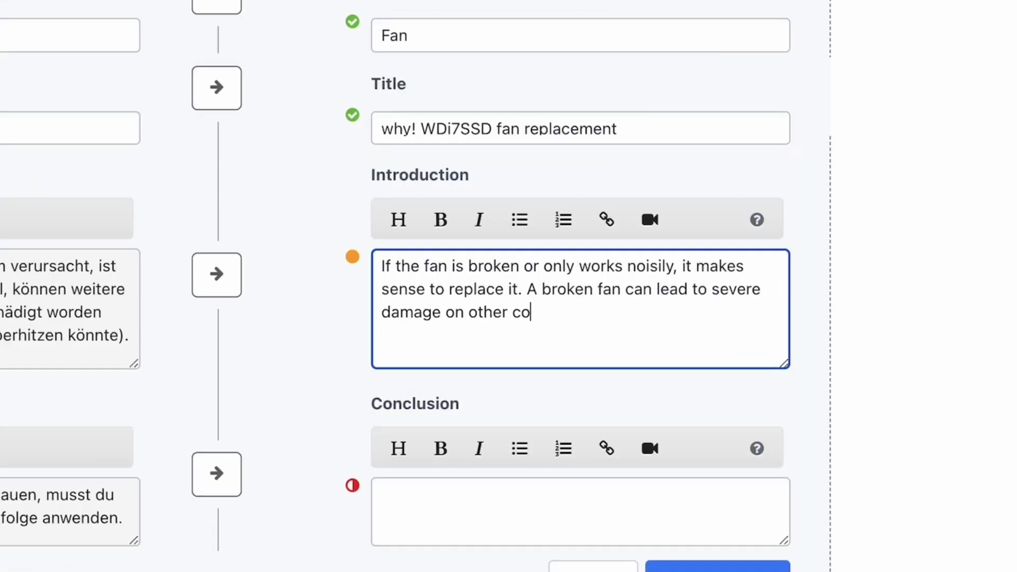
{"action": "type", "text": "mponents"}
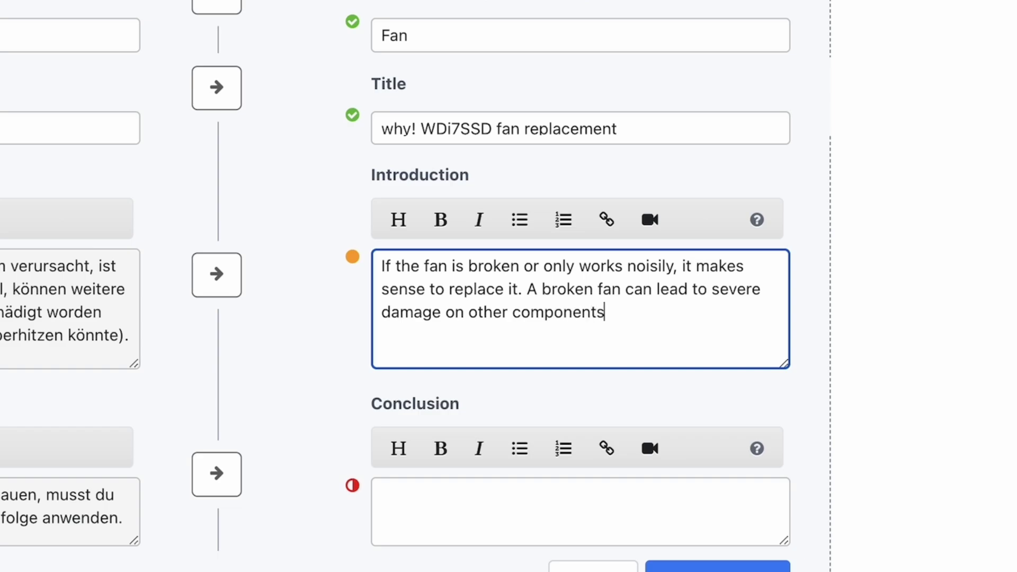
{"action": "type", "text": ", particularly th"}
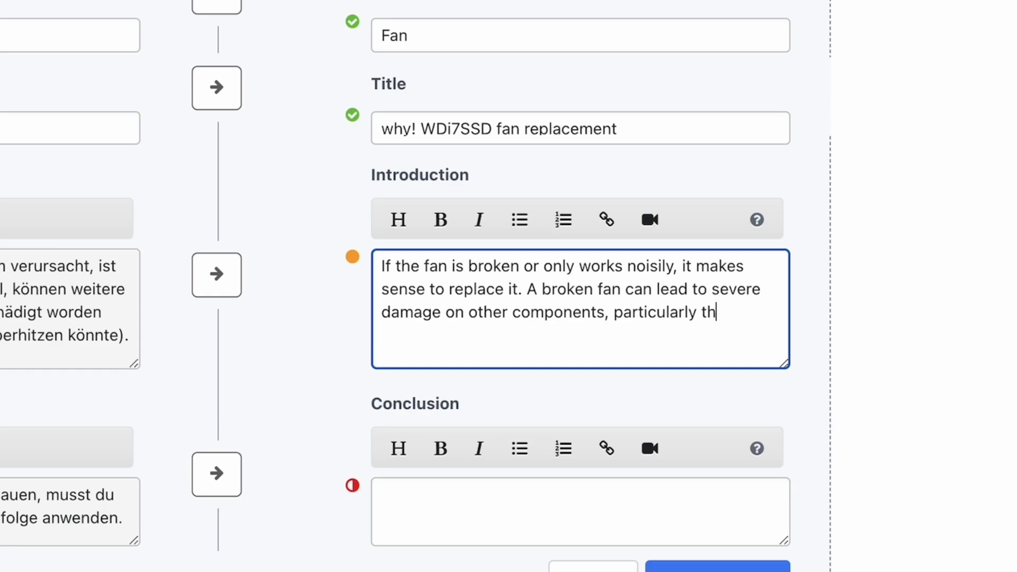
{"action": "type", "text": "e processo"}
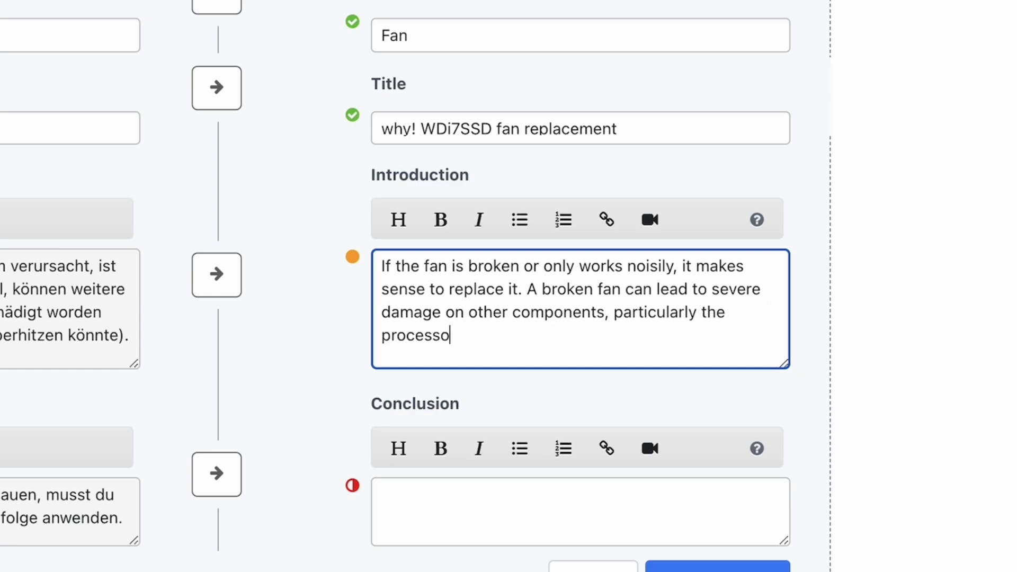
{"action": "type", "text": "r, which could overheat"}
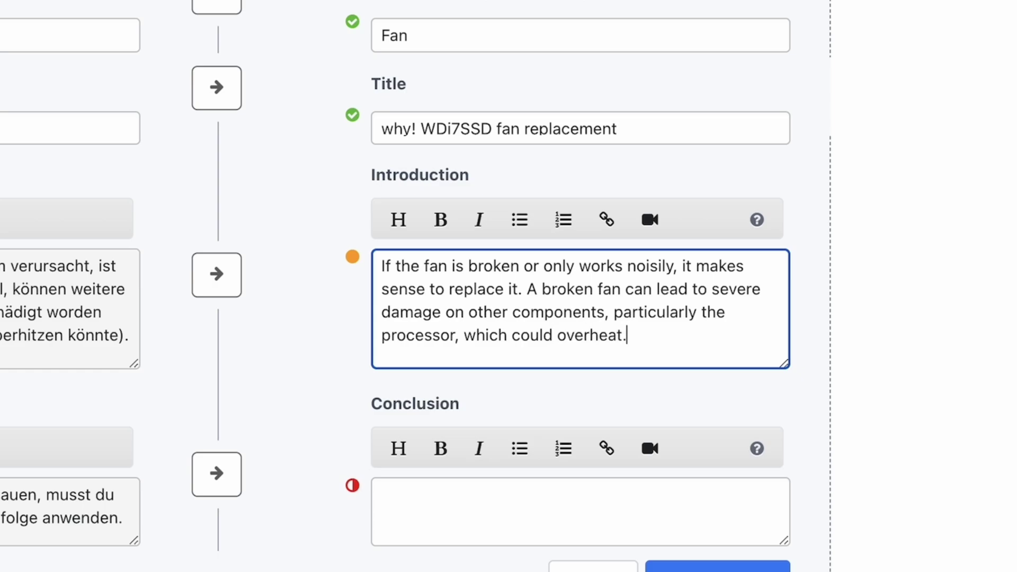
{"action": "type", "text": "."}
{"action": "key", "text": "Tab"}
{"action": "type", "text": "In"}
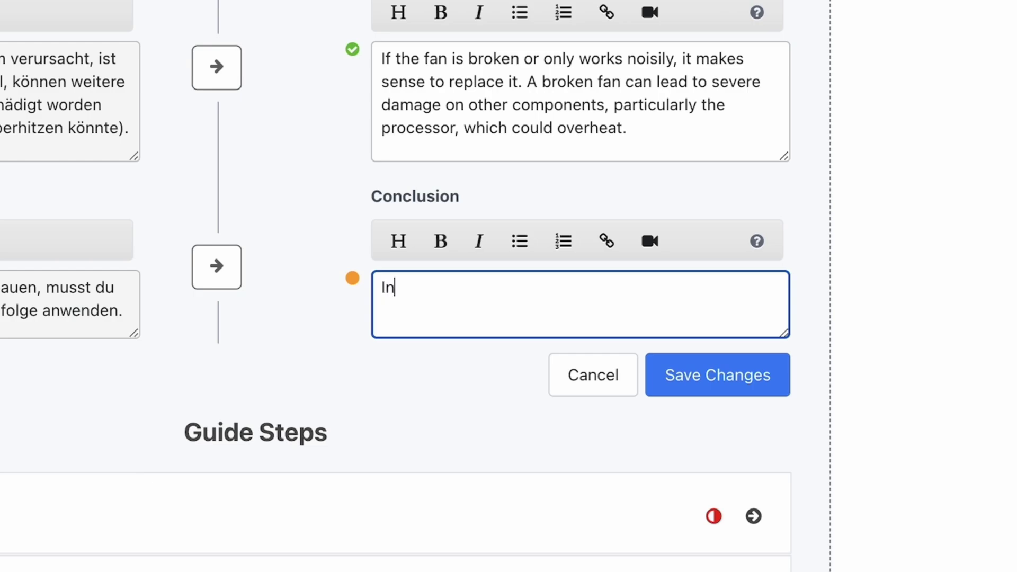
{"action": "type", "text": " order to re"}
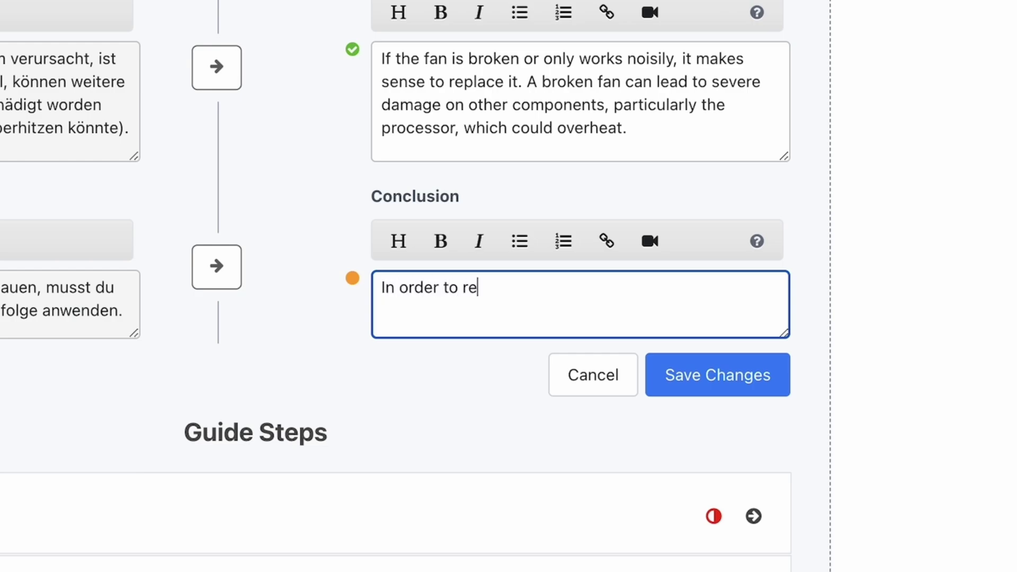
{"action": "type", "text": "assemble y"}
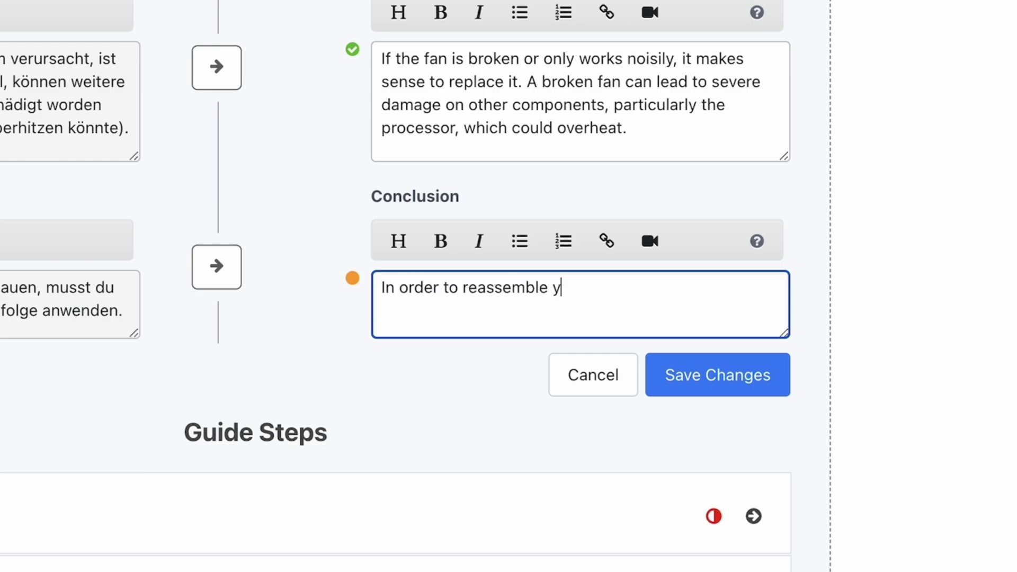
{"action": "type", "text": "our device, "}
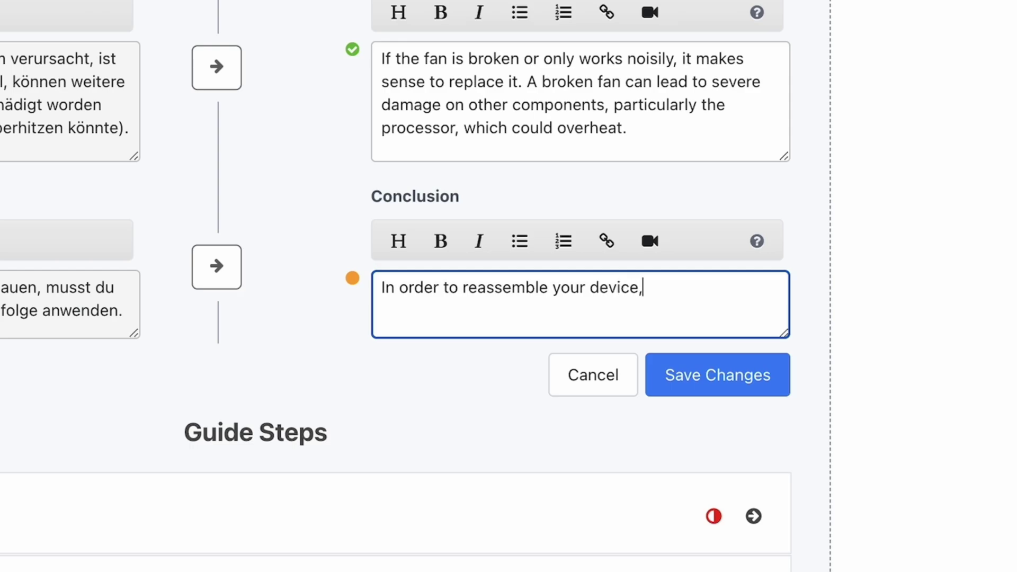
{"action": "type", "text": "follow the steps of"}
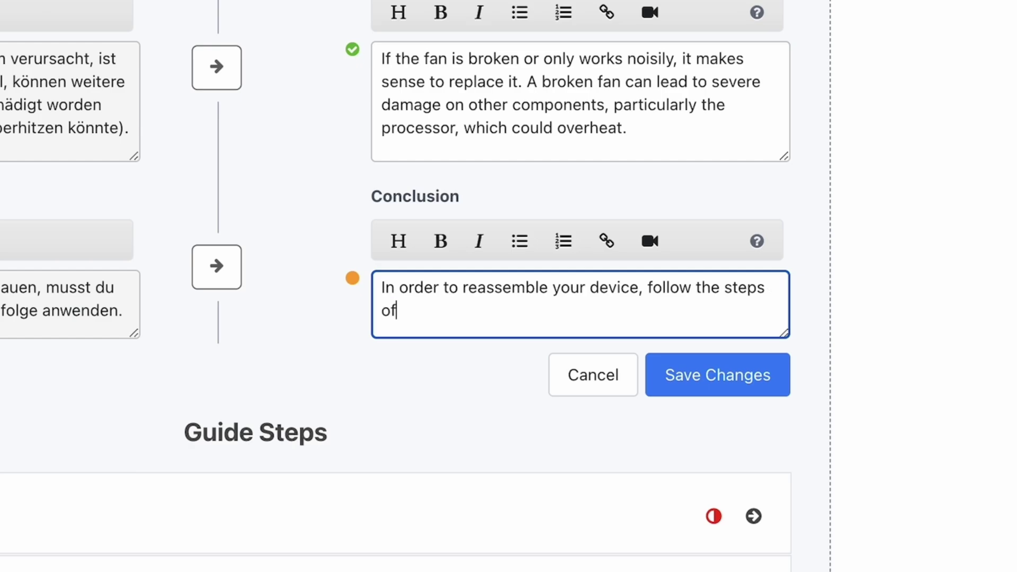
{"action": "type", "text": " this guide i"}
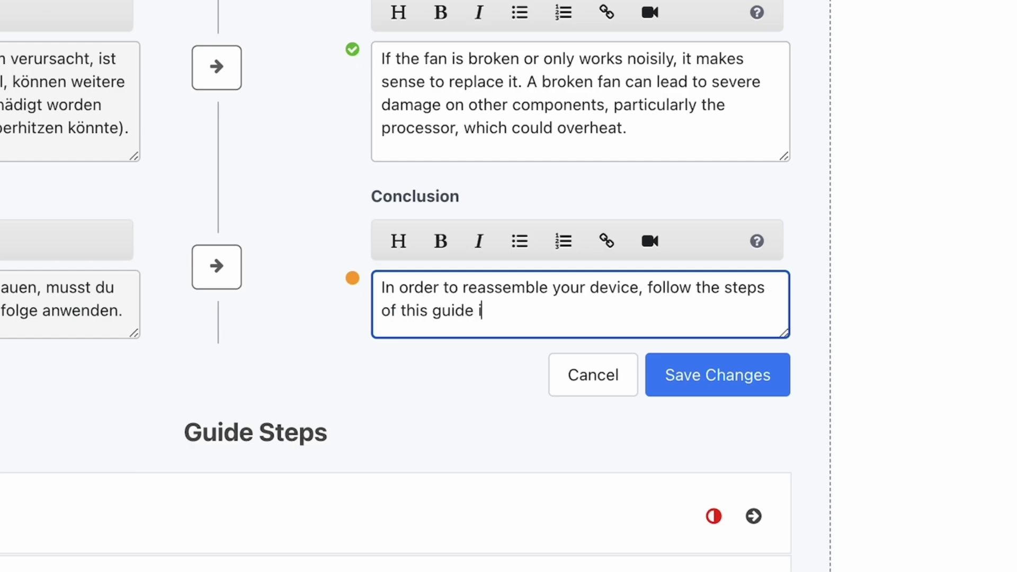
{"action": "type", "text": "n reverse "}
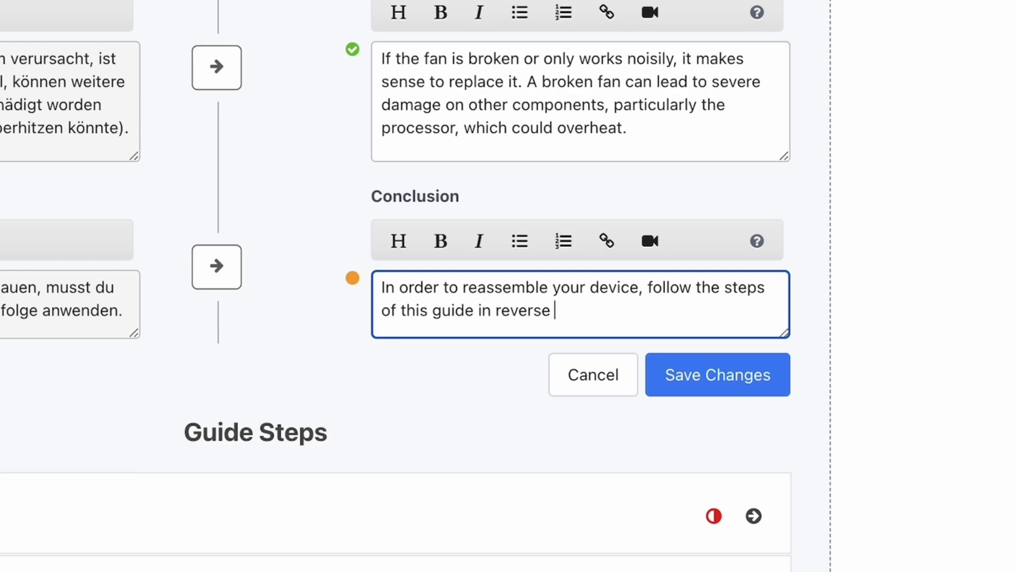
{"action": "type", "text": "order."}
{"action": "key", "text": "Tab"}
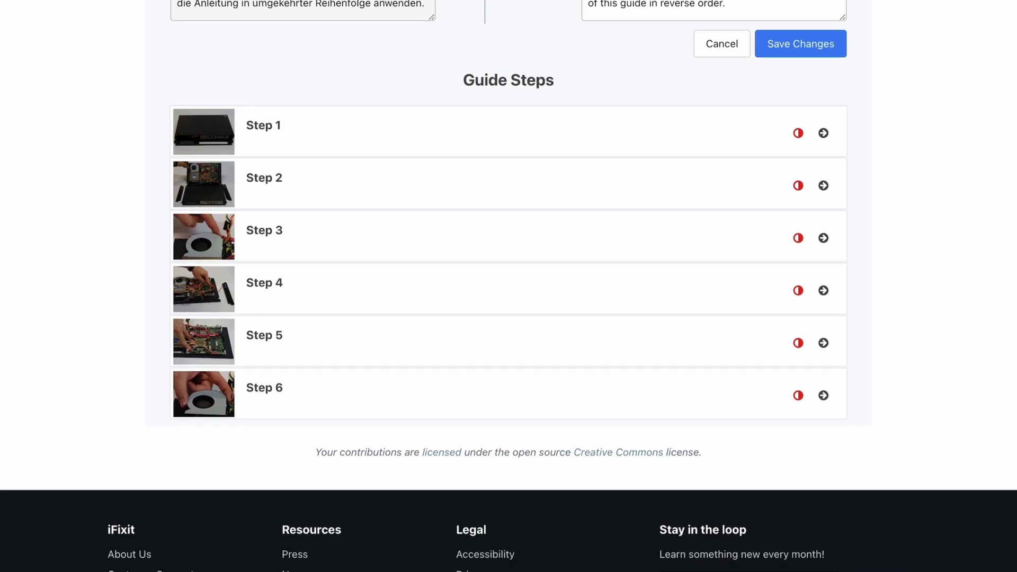
Translate Step 1's bullets ('Make sure the computer is disconnected…', 'Turn the computer over.', 'Remove the…') and save
{"action": "left_click", "coordinate": [824, 133]}
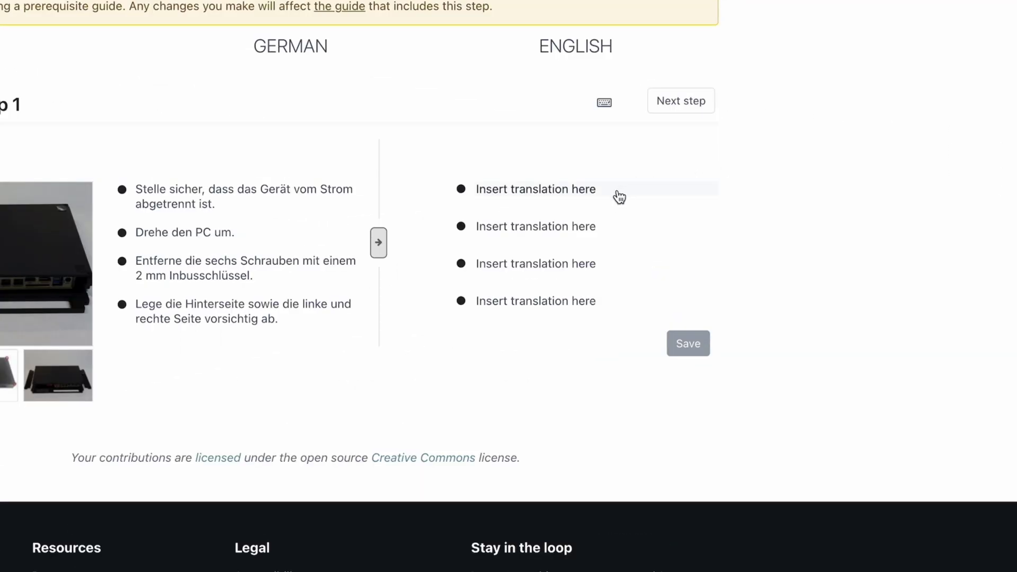
{"action": "left_click", "coordinate": [620, 197]}
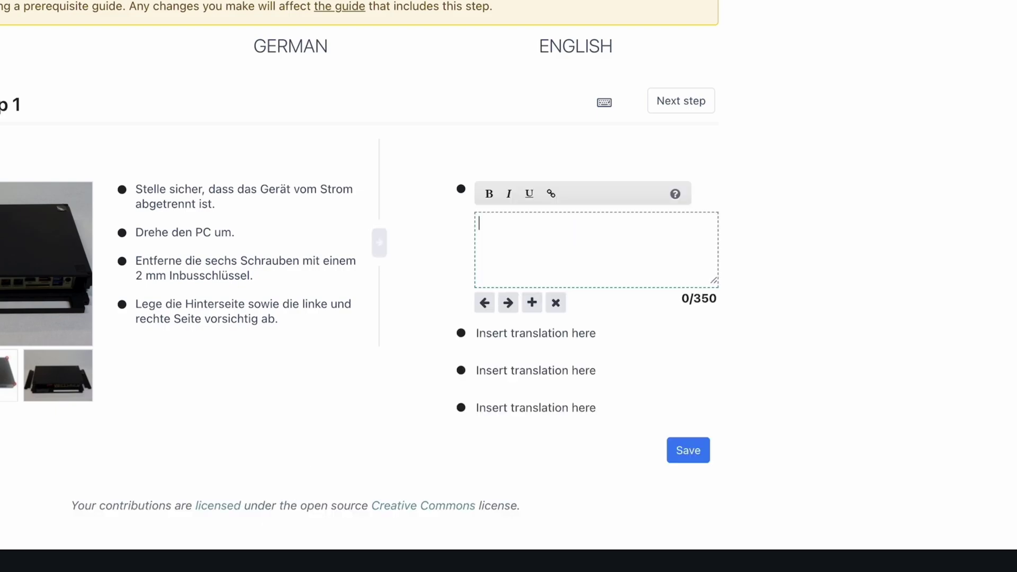
{"action": "type", "text": "Make sure the computer is disconnected"}
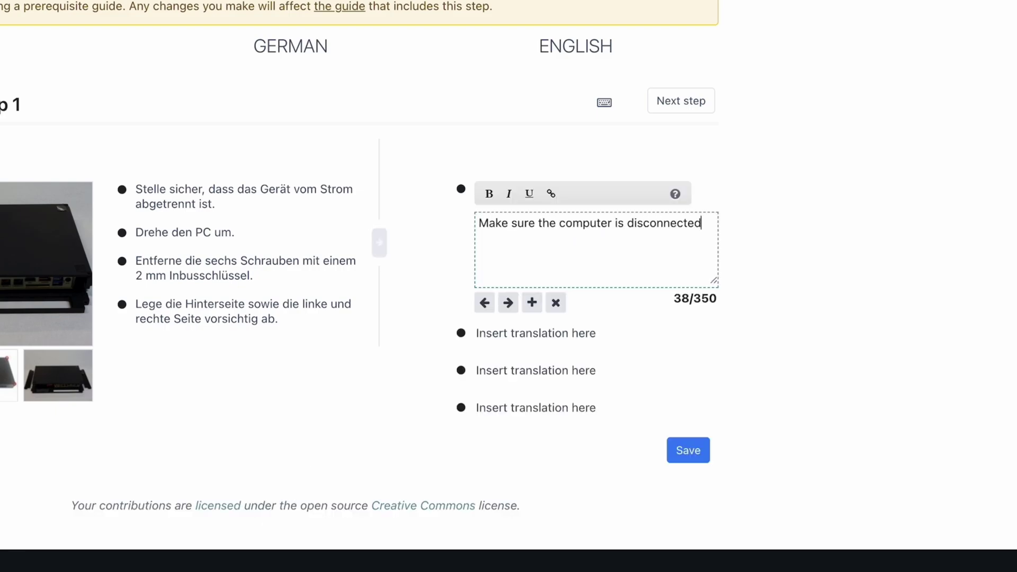
{"action": "type", "text": " from the po"}
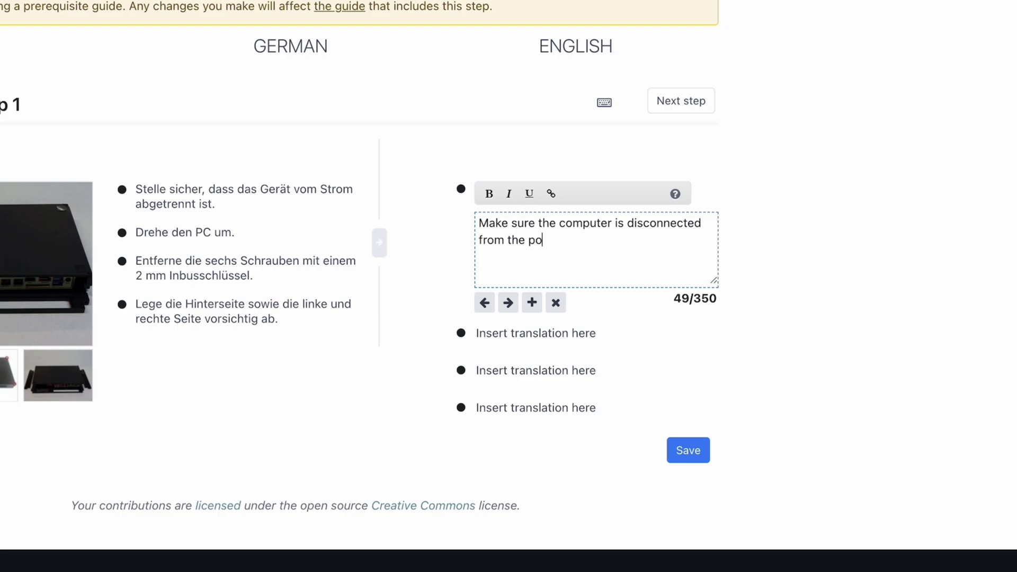
{"action": "type", "text": "wer source."}
{"action": "key", "text": "Return"}
{"action": "type", "text": "Turn"}
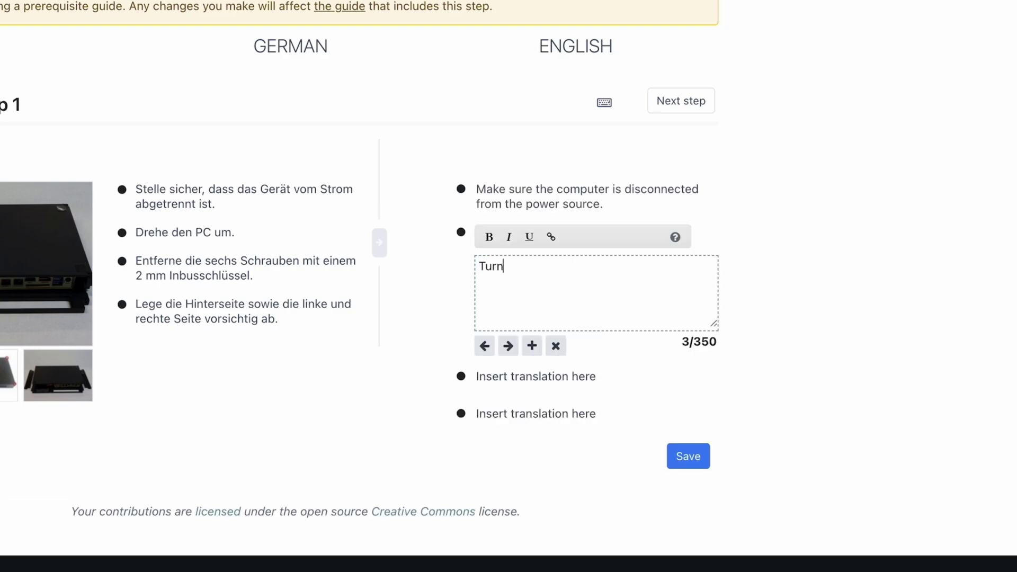
{"action": "type", "text": " the computer over."}
{"action": "key", "text": "Return"}
{"action": "type", "text": "Remo"}
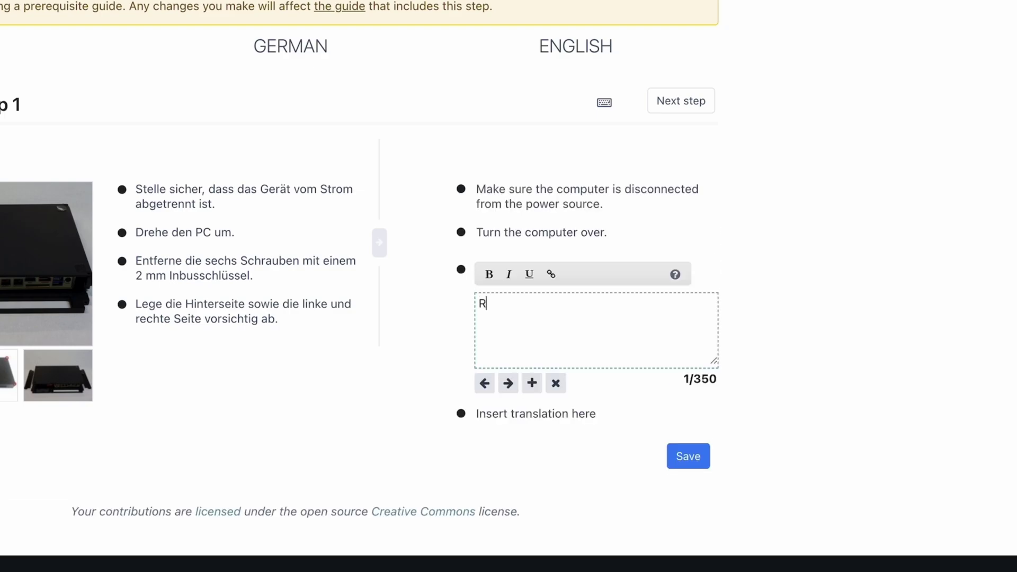
{"action": "type", "text": "ve the 6 Allen screws with a 2mm Allen key."}
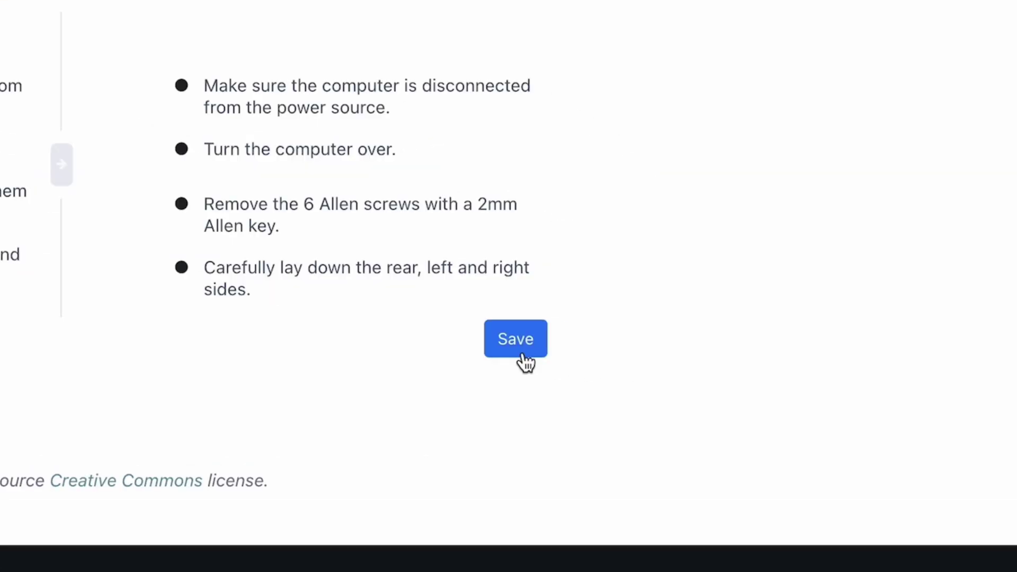
{"action": "left_click", "coordinate": [691, 365]}
{"action": "scroll", "coordinate": [719, 386], "scroll_direction": "up", "scroll_amount": 5}
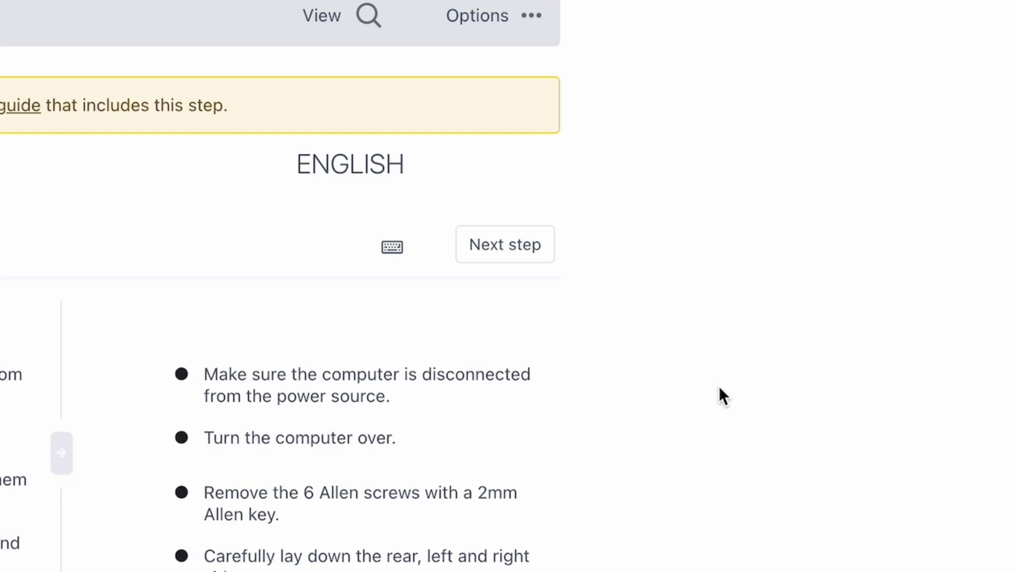
Advance to the next step, view the English guide's public page, then return to the translation editor
{"action": "left_click", "coordinate": [500, 264]}
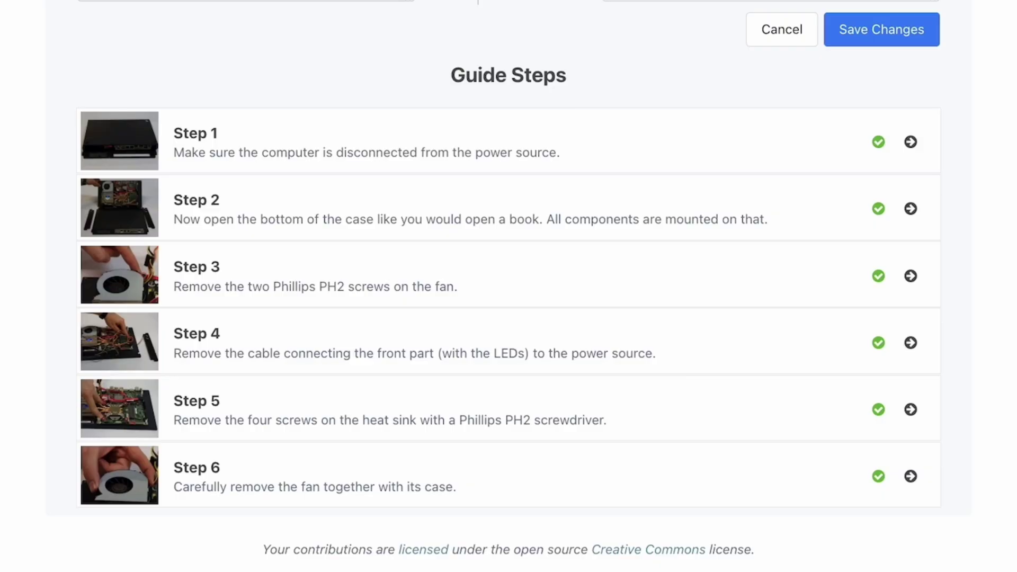
{"action": "scroll", "coordinate": [956, 198], "scroll_direction": "up", "scroll_amount": 15}
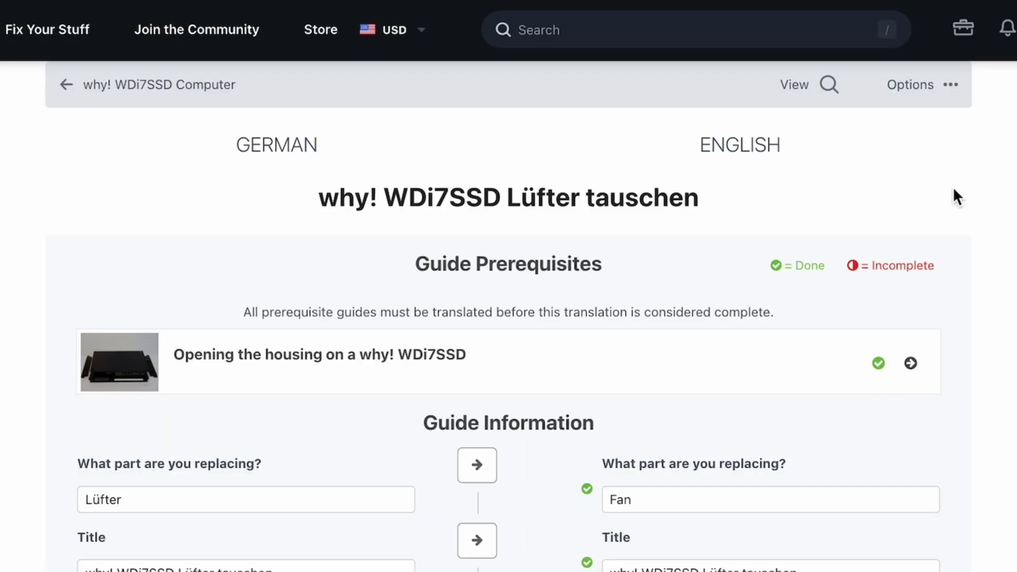
{"action": "left_click", "coordinate": [805, 100]}
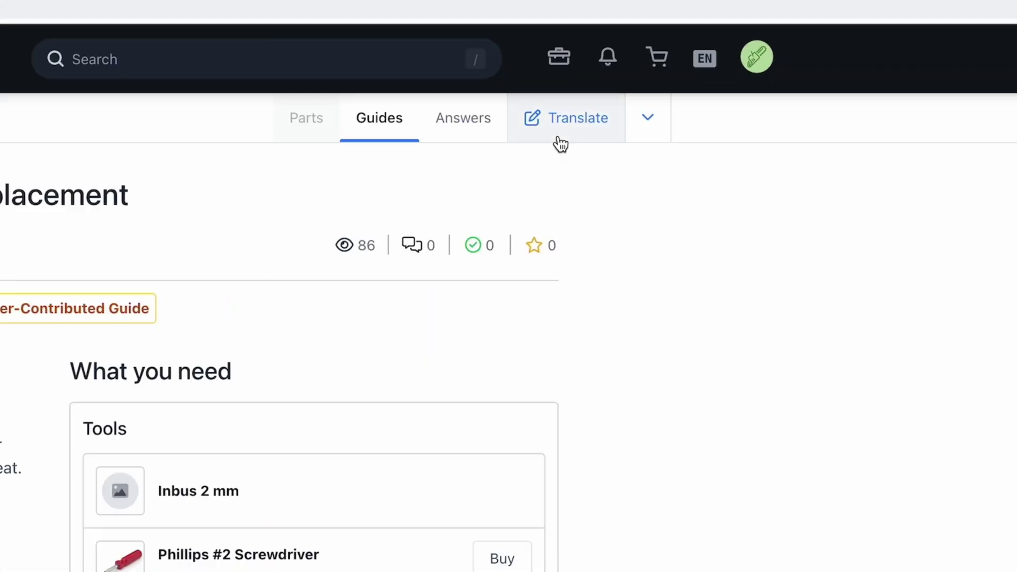
{"action": "left_click", "coordinate": [559, 139]}
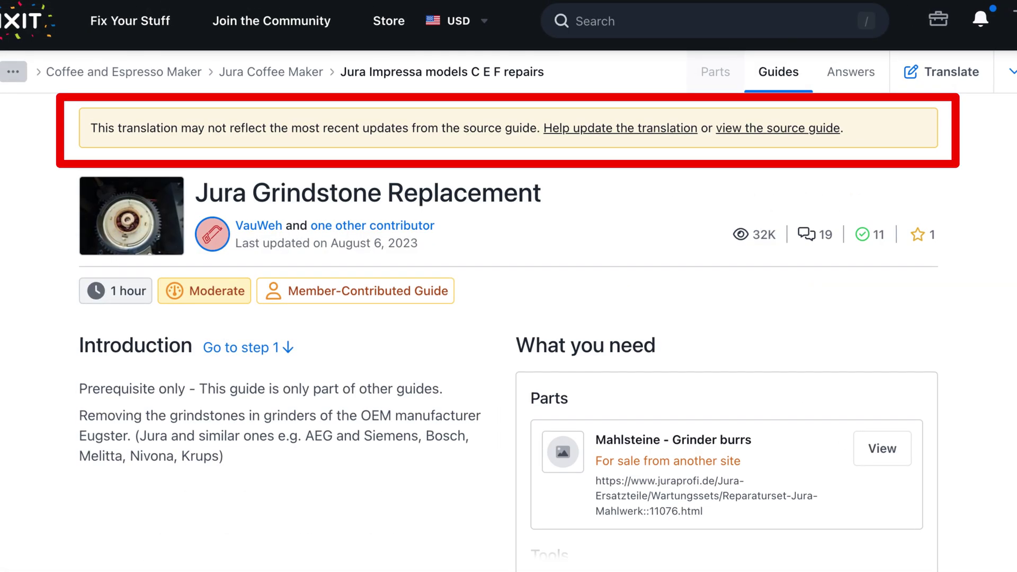